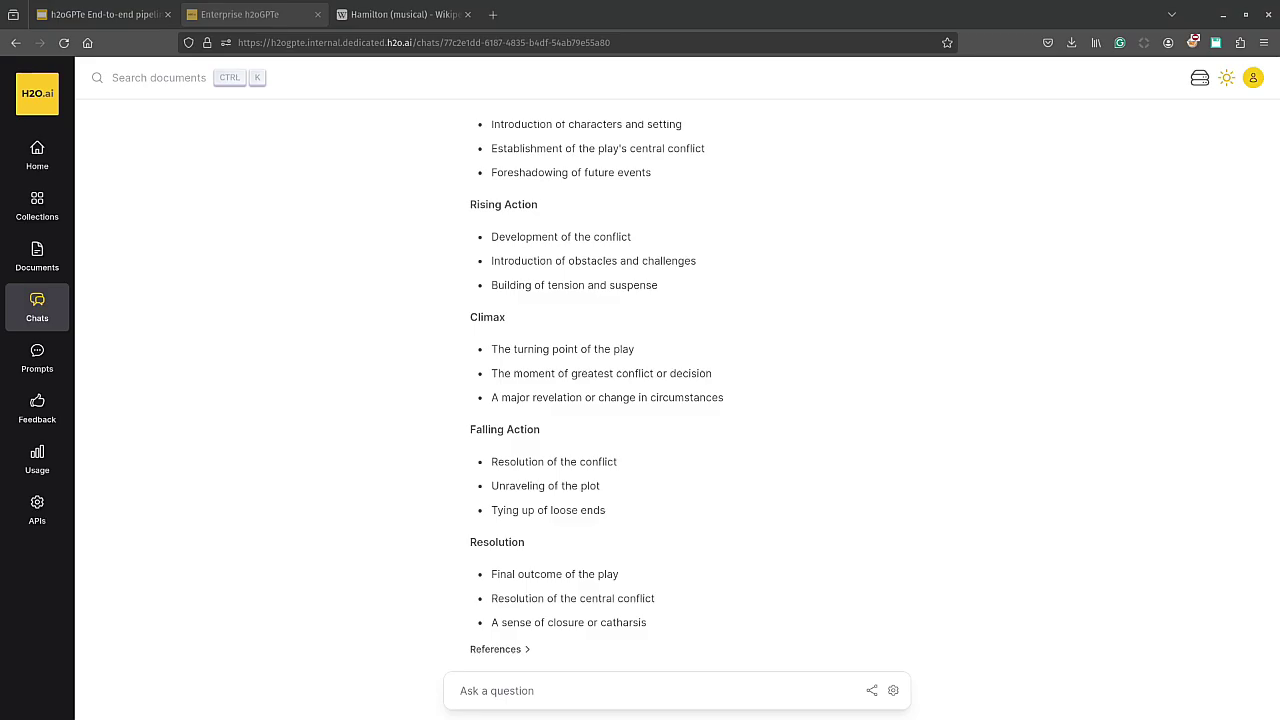
Step: Review the survey replies file replies_q1.txt in Text Editor
key(alt+Tab)
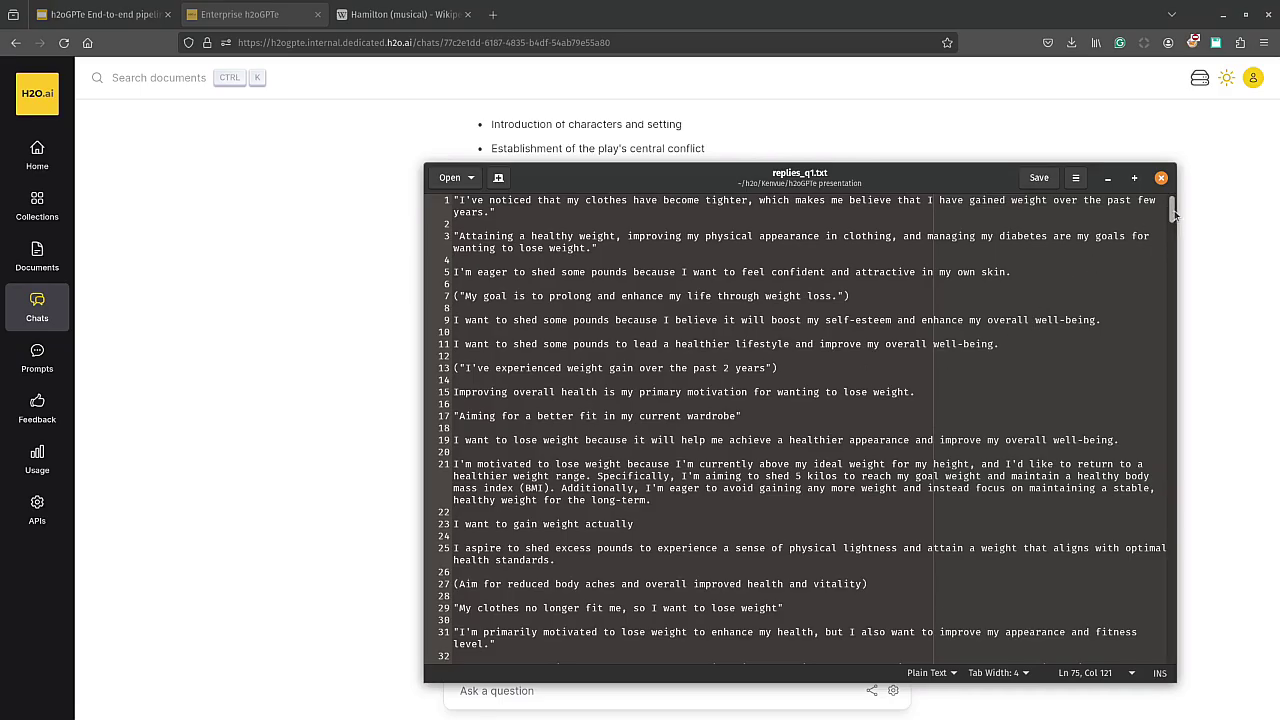
drag(1172, 210, 1179, 660)
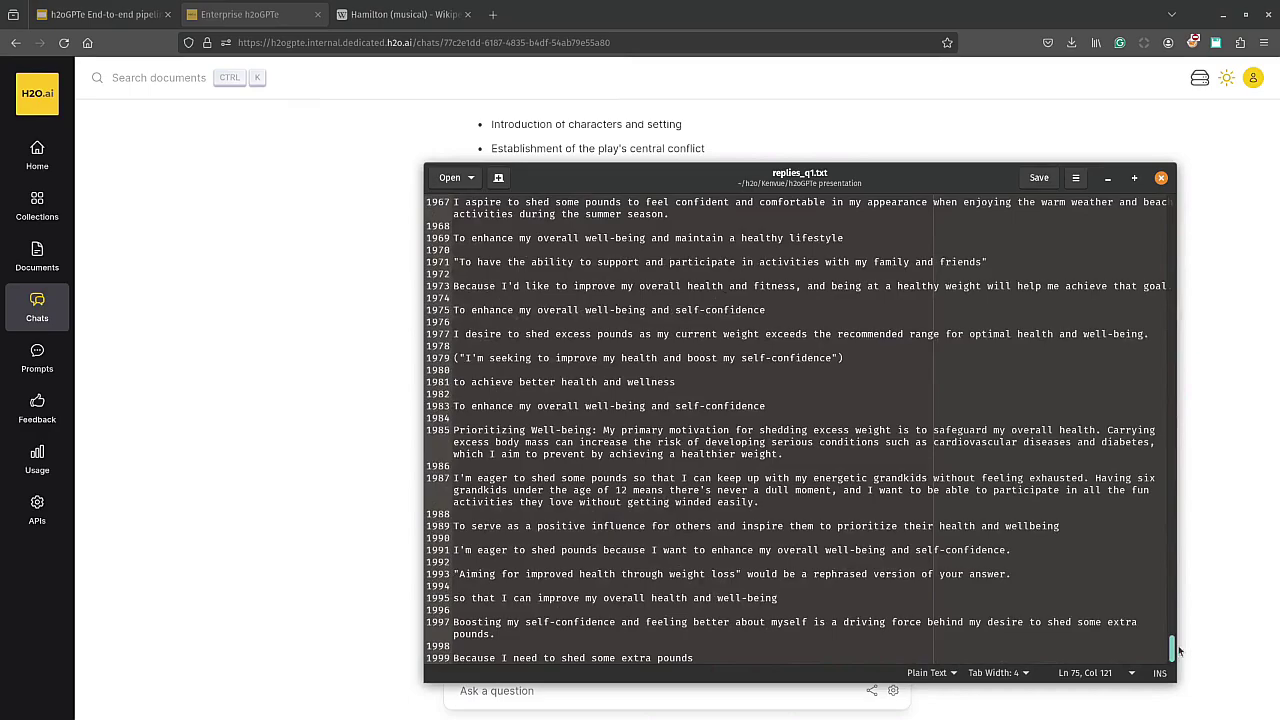
drag(1179, 648, 1173, 205)
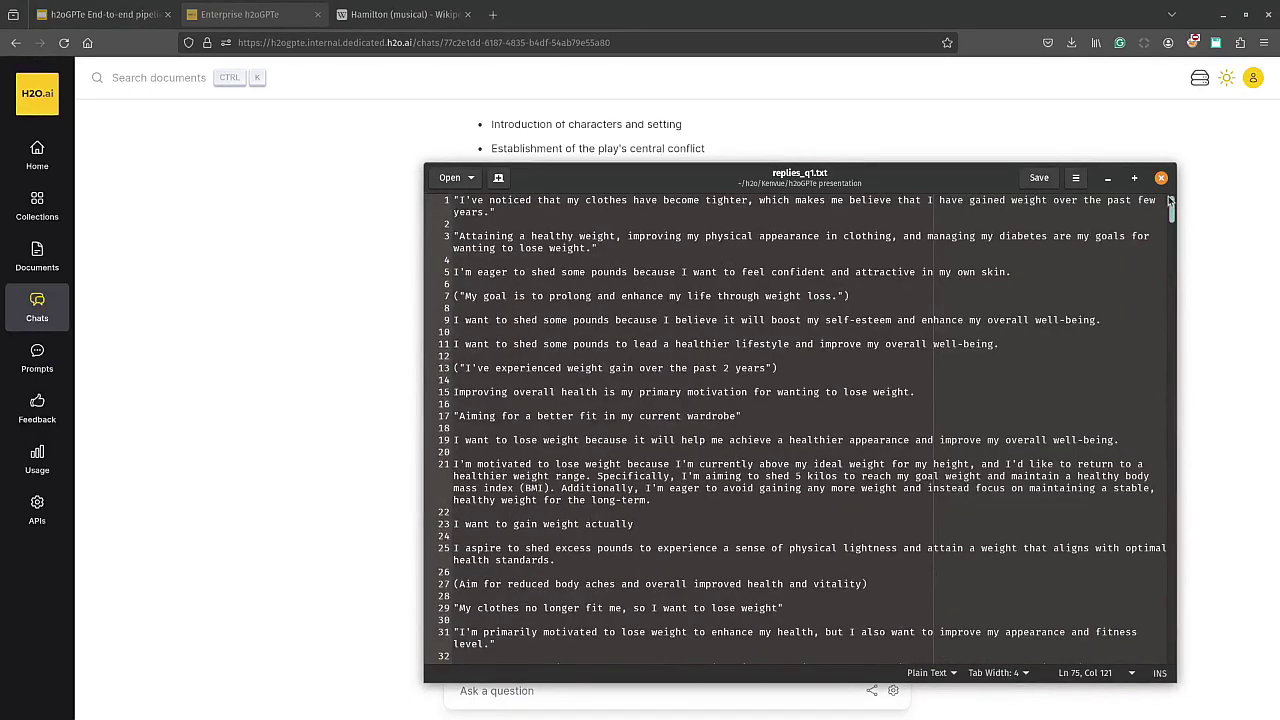
Step: Create a new private collection named 'demo question', then bring replies_q1.txt back into view
click(1107, 178)
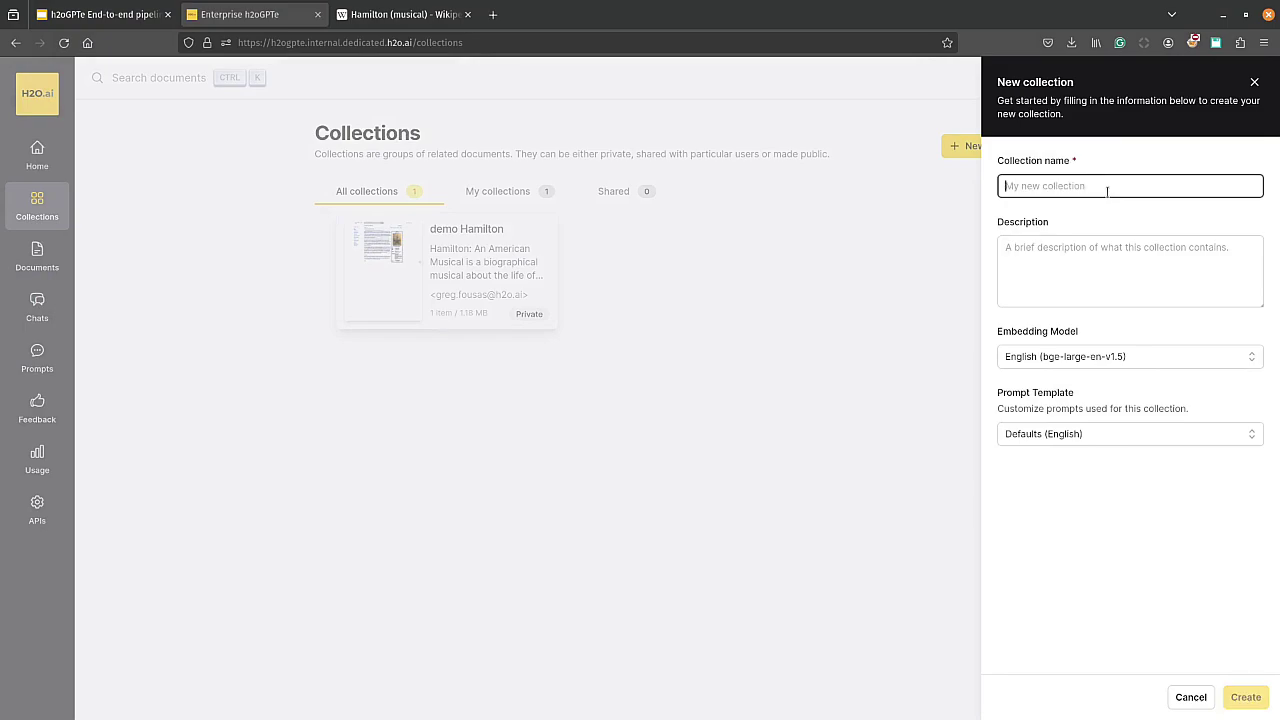
text(demo )
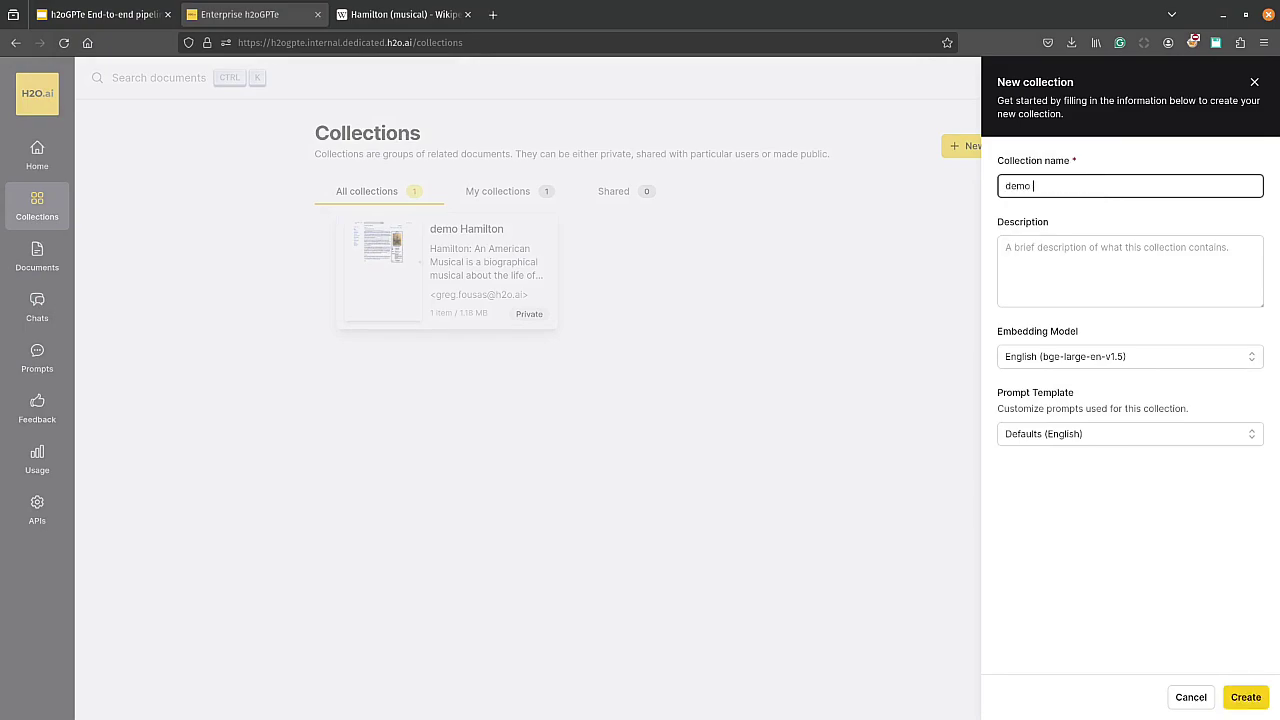
text(question)
click(1245, 697)
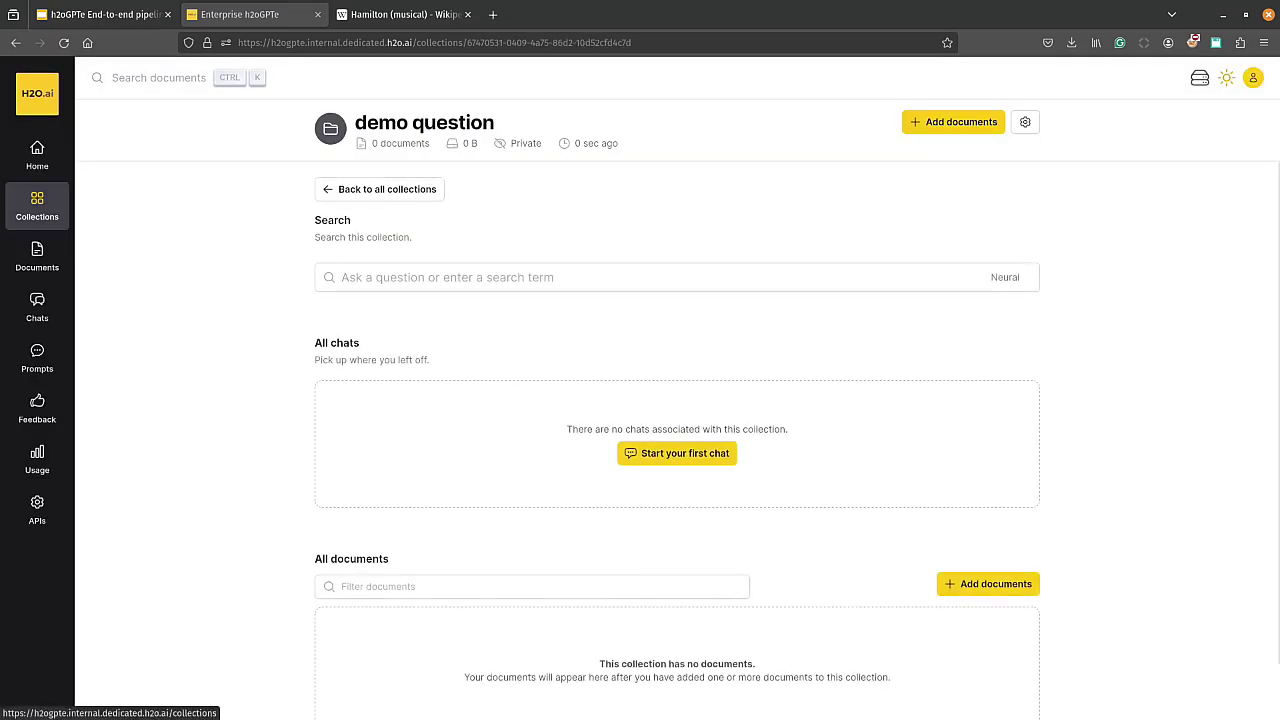
key(alt+Tab)
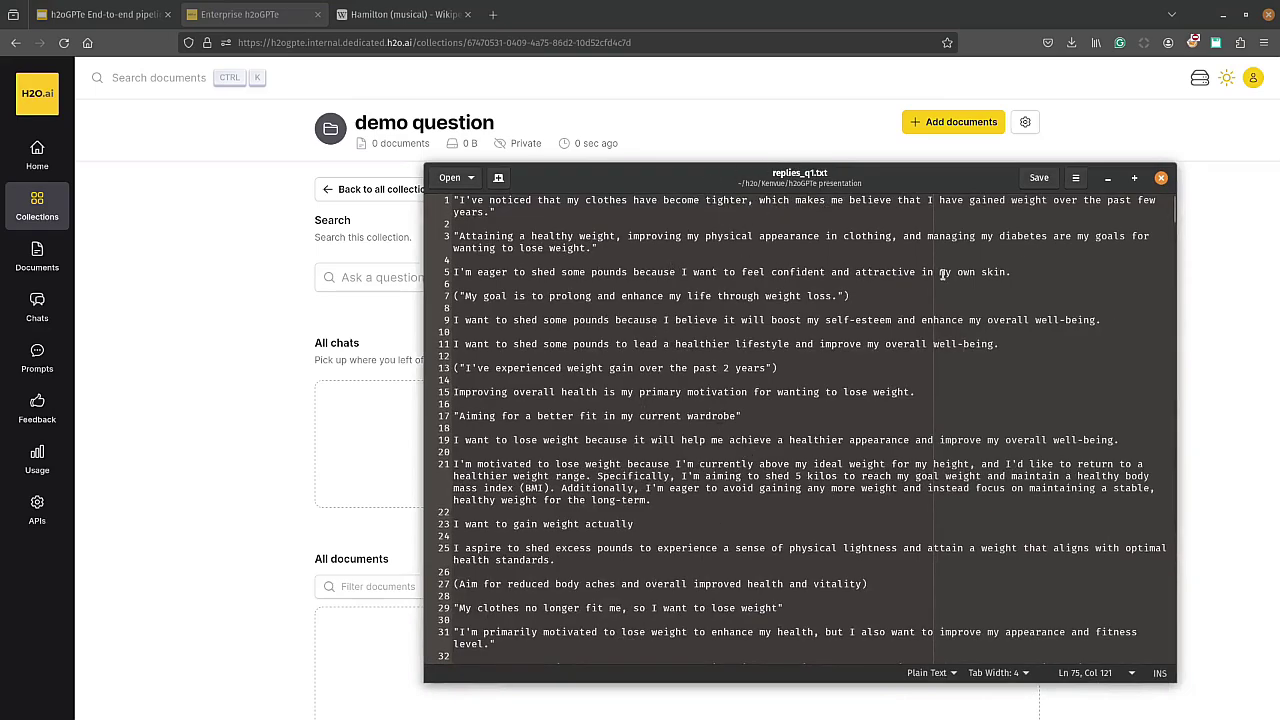
Step: Upload replies_q1.txt into the demo question collection and let it index
click(1161, 177)
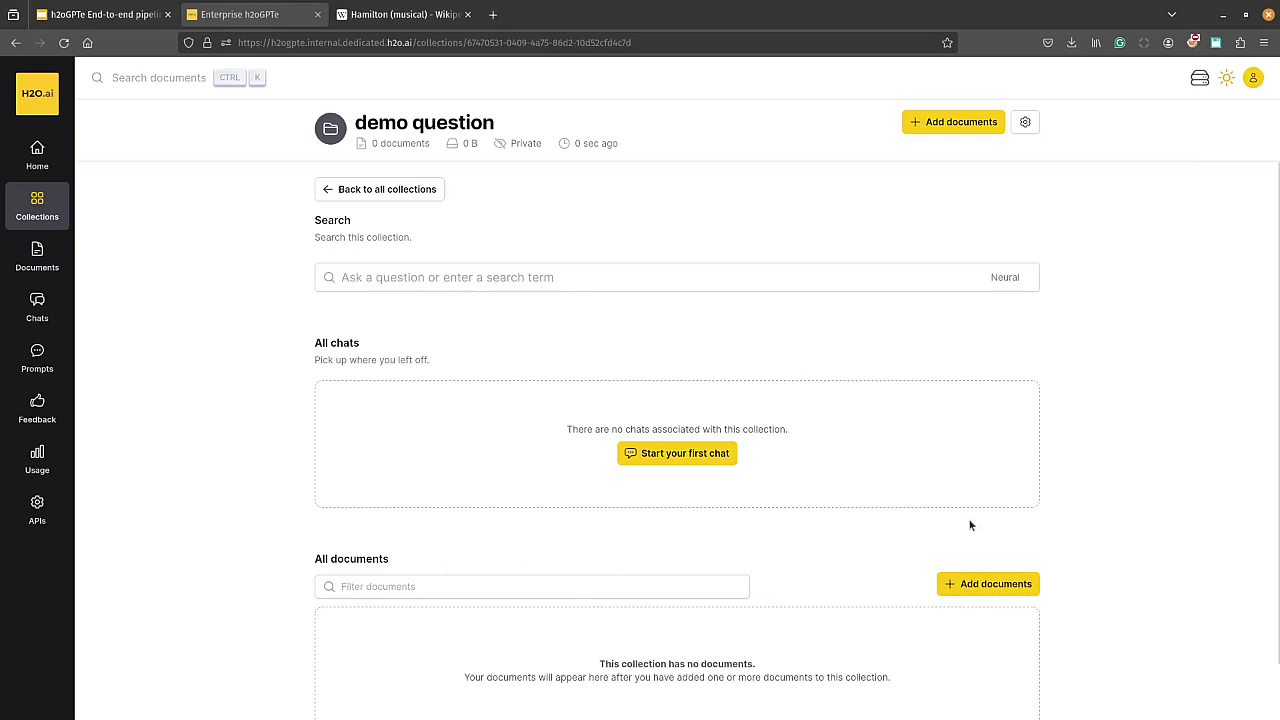
click(1011, 585)
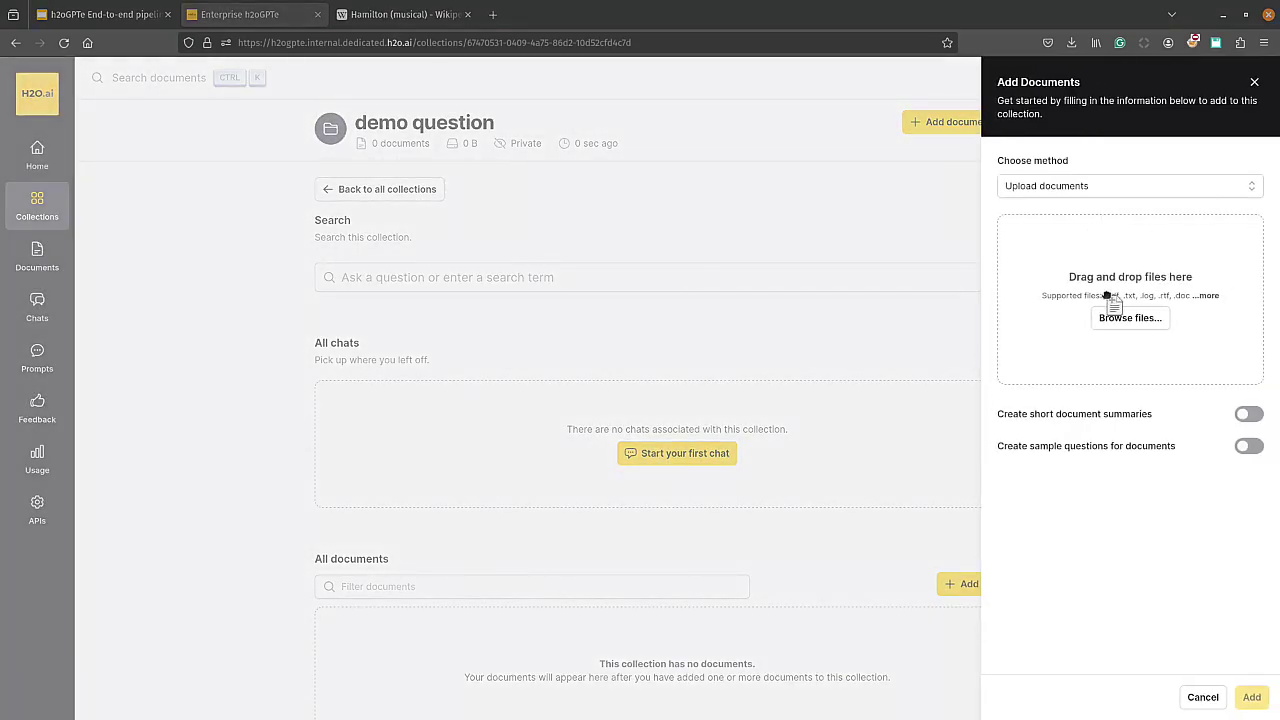
drag(1110, 300, 1113, 306)
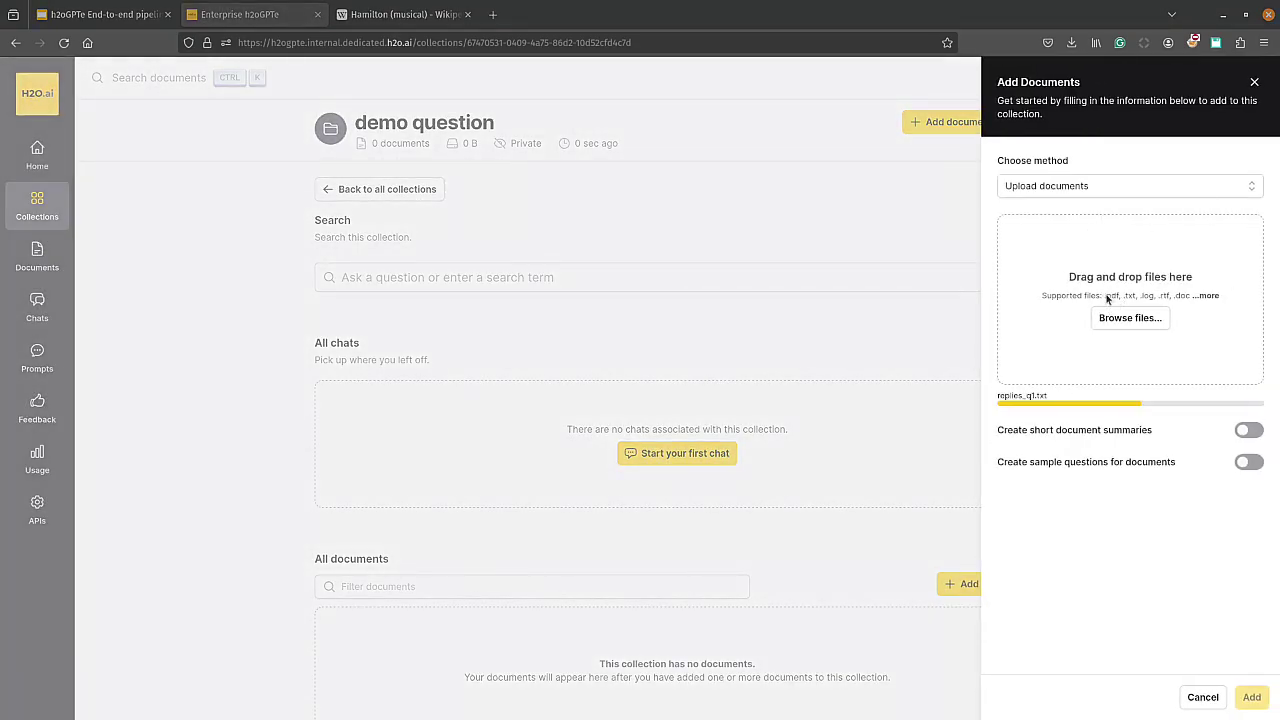
click(1251, 697)
scroll(866, 512, down, 1)
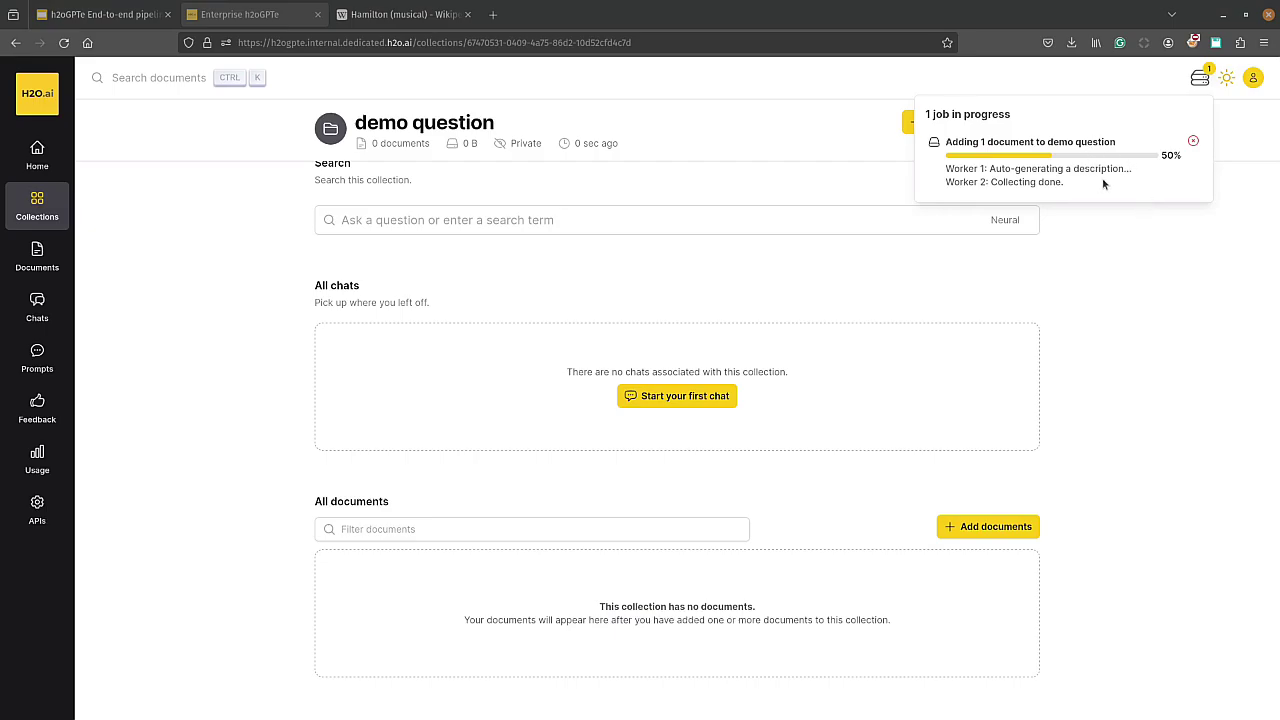
Step: Start a chat on demo question, keeping RAG with Mixtral-8x7B in its settings
click(702, 416)
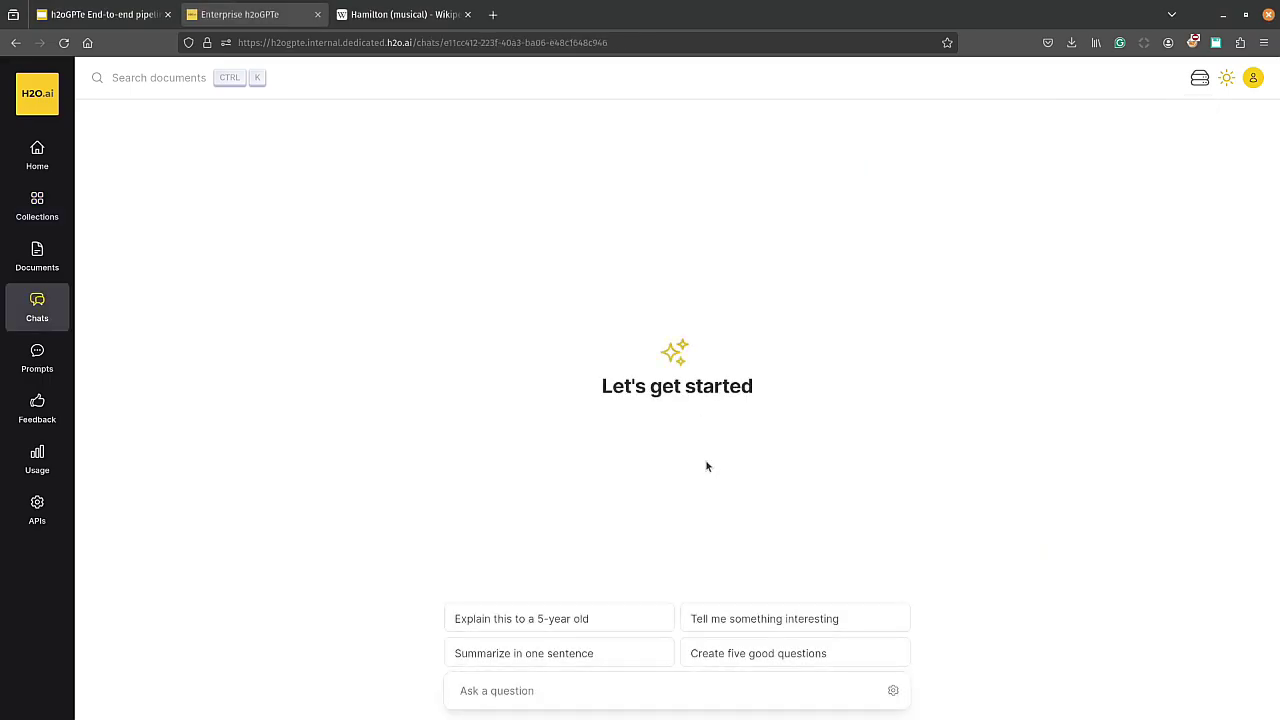
click(893, 690)
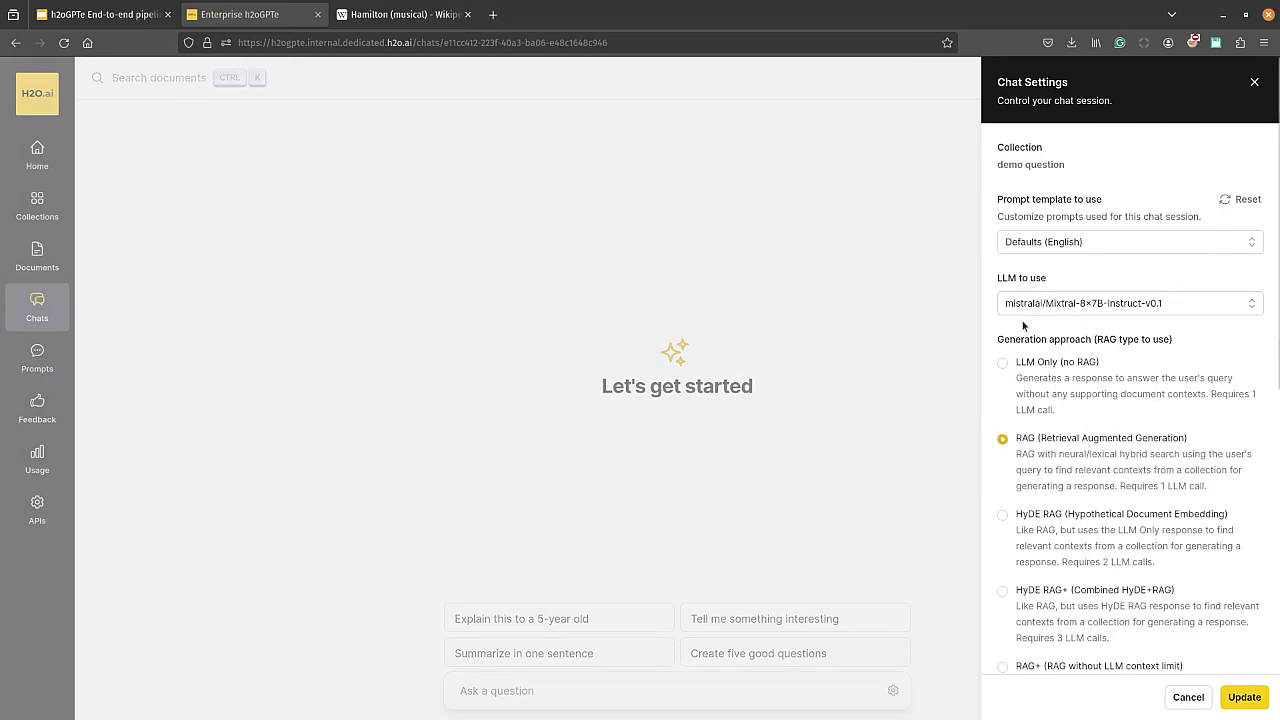
click(1242, 698)
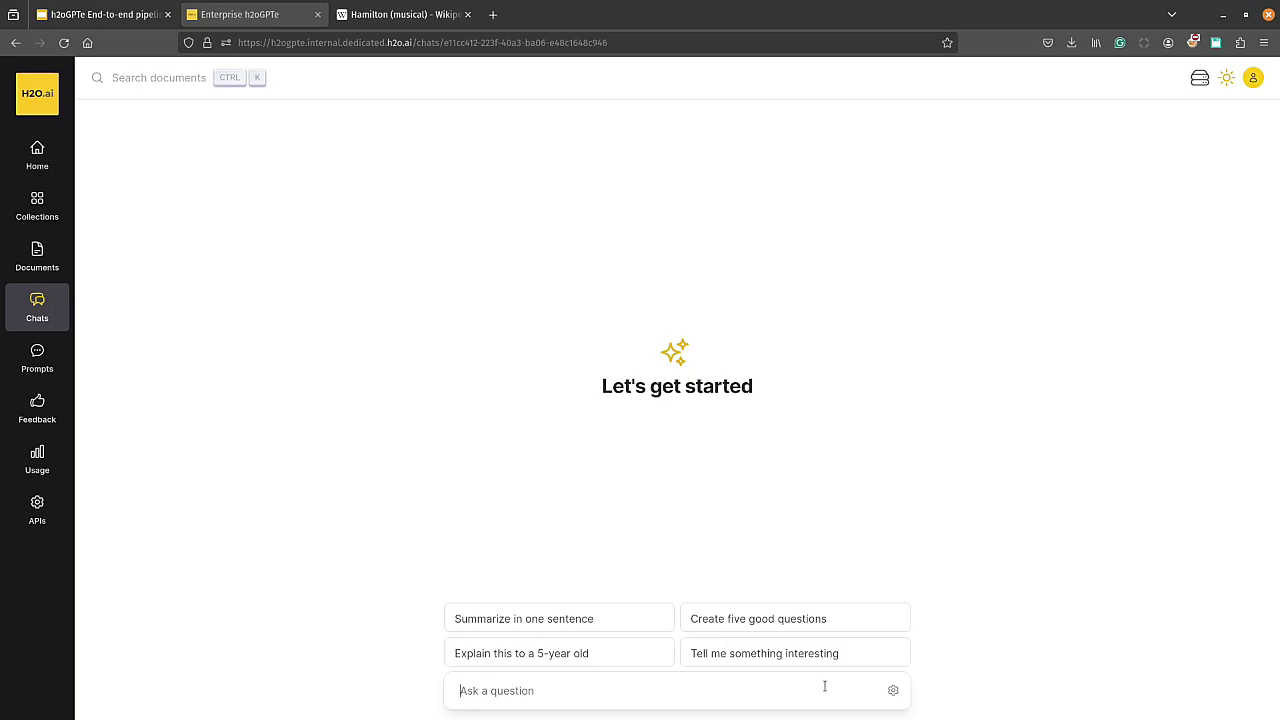
Step: Ask a three-line question for the top 10 topics in the 'why lose weight' replies
text(The d)
text(ocuemtn contains replies of people to the question " why do you w)
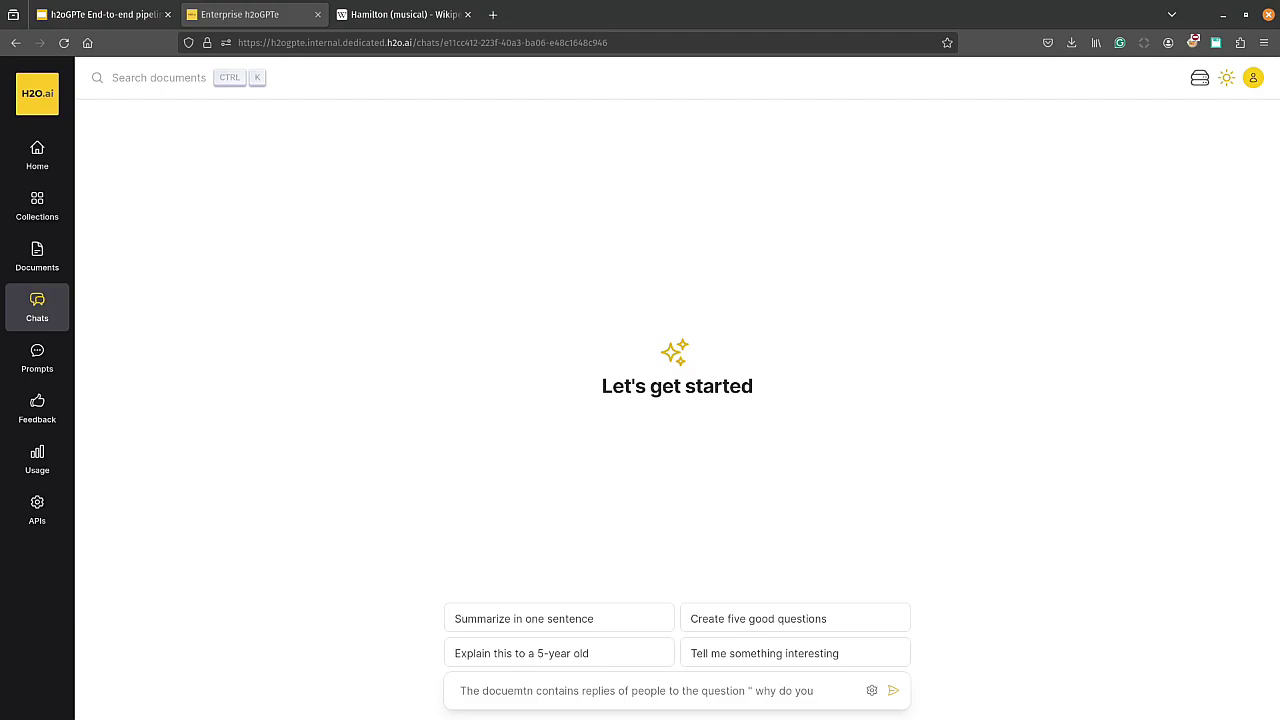
text(ant to lose weight?")
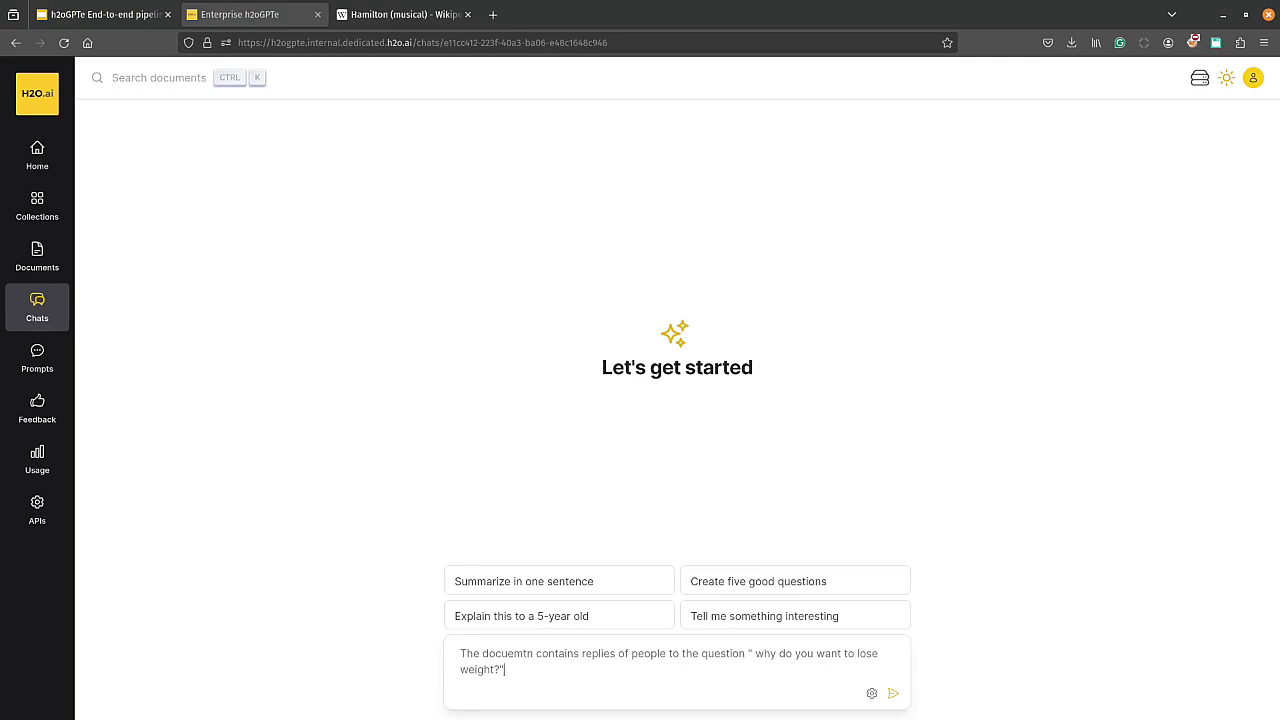
key(shift+Return)
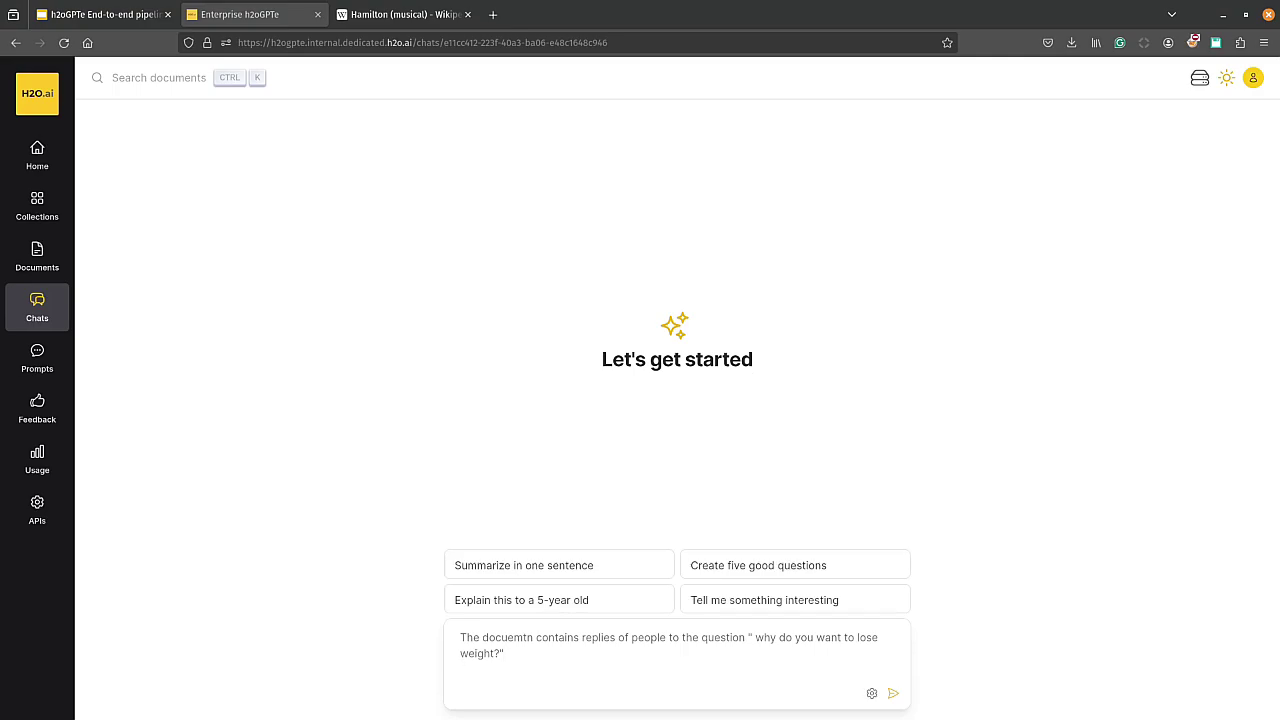
text(Each)
text( answer is)
text( in a diffe)
text(rent line.)
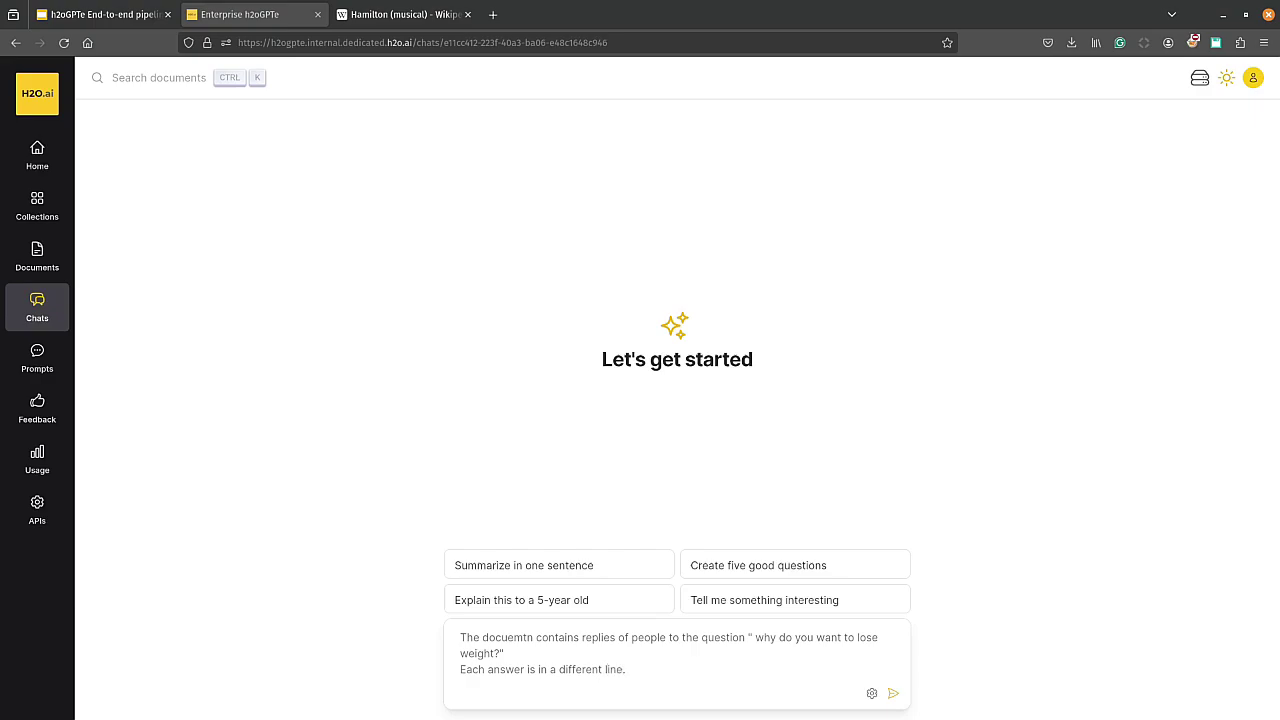
key(shift+Return)
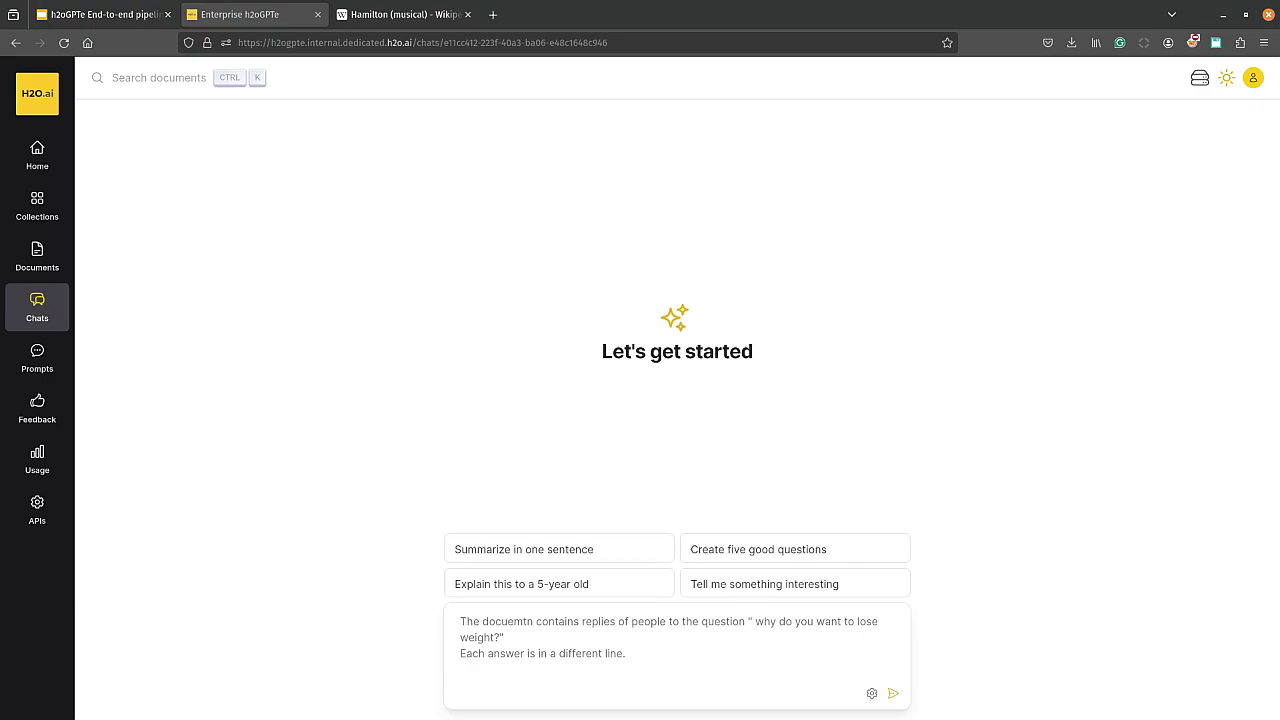
text(Can you provide )
text(the top 10 topics mentioned?)
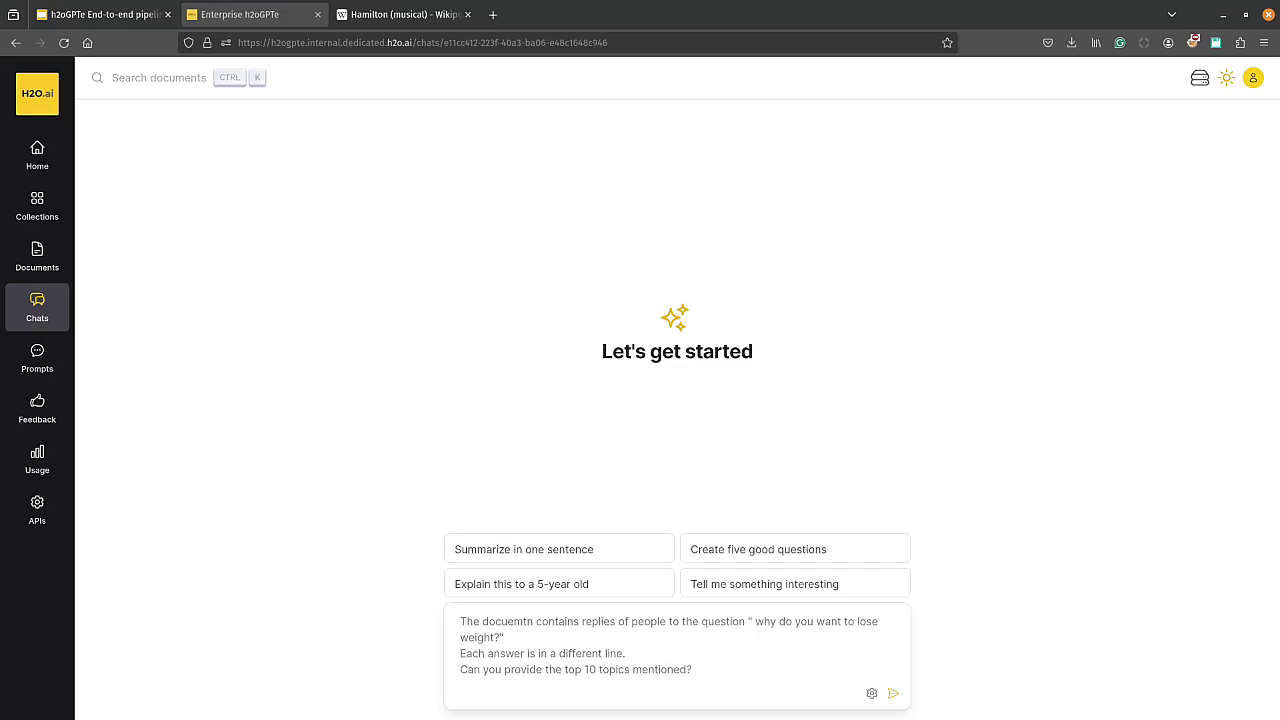
key(Return)
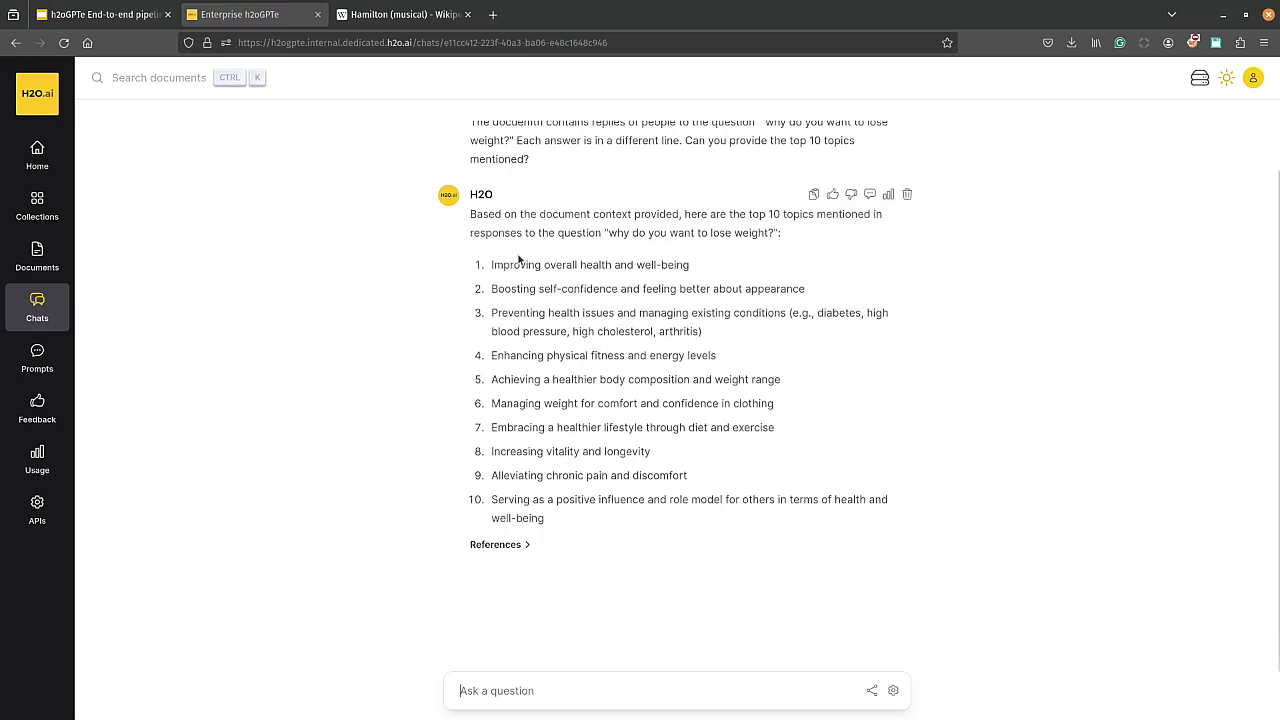
Step: Re-ask the top-10 question with 'with one or two words' added before the question mark
scroll(837, 289, up, 1)
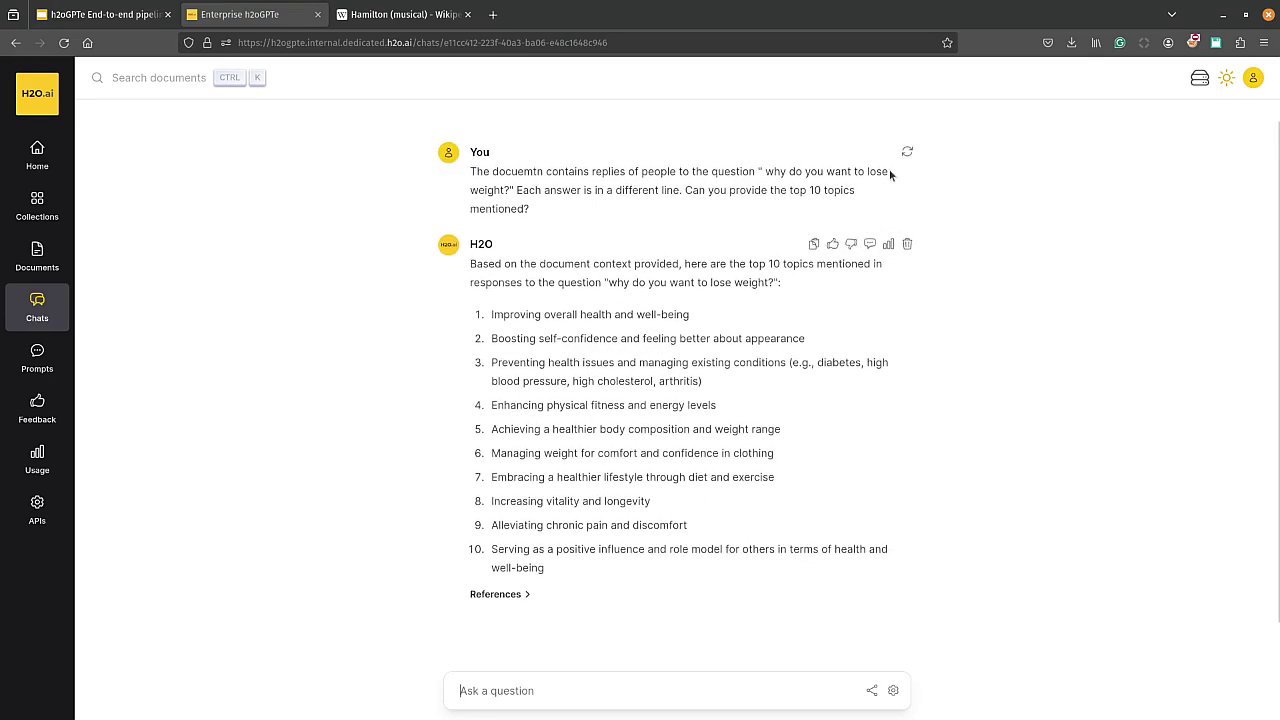
click(908, 155)
scroll(630, 540, down, 1)
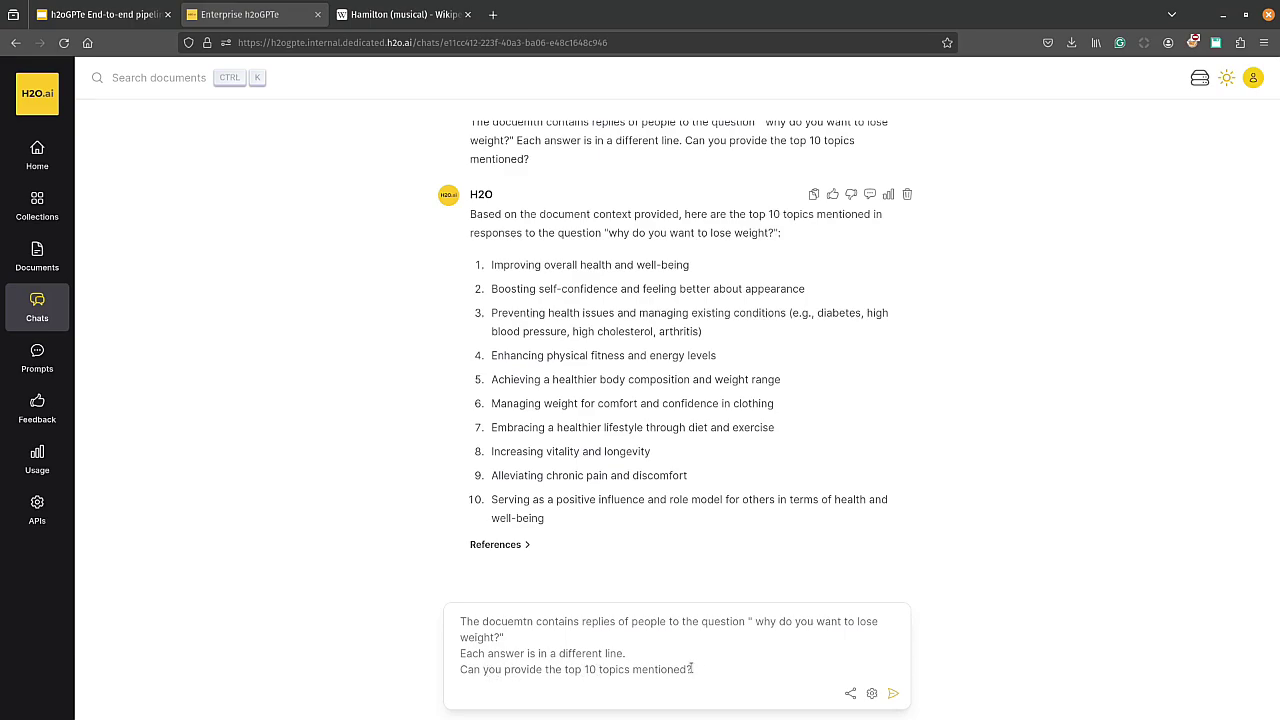
click(687, 669)
text(with one )
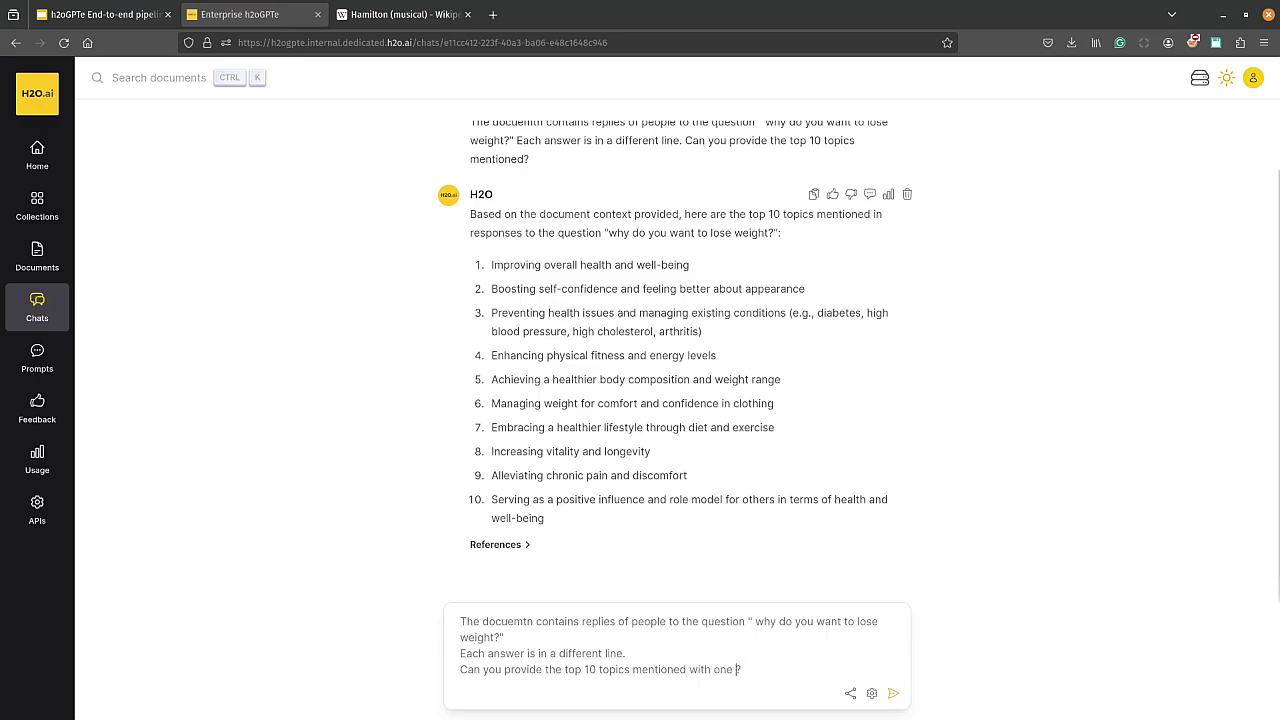
text(or two words)
key(Return)
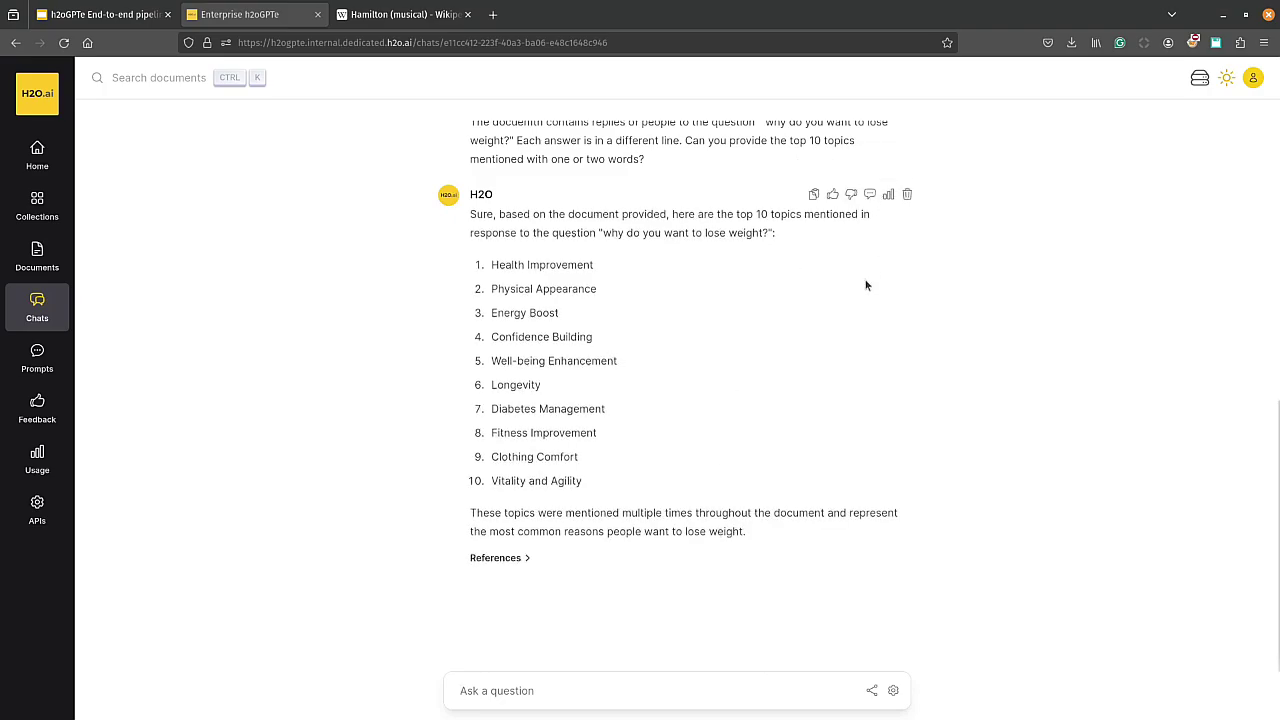
Step: Re-ask the question with 'in a Python list' added before the question mark
scroll(860, 290, up, 2)
click(906, 180)
scroll(745, 505, down, 2)
click(462, 668)
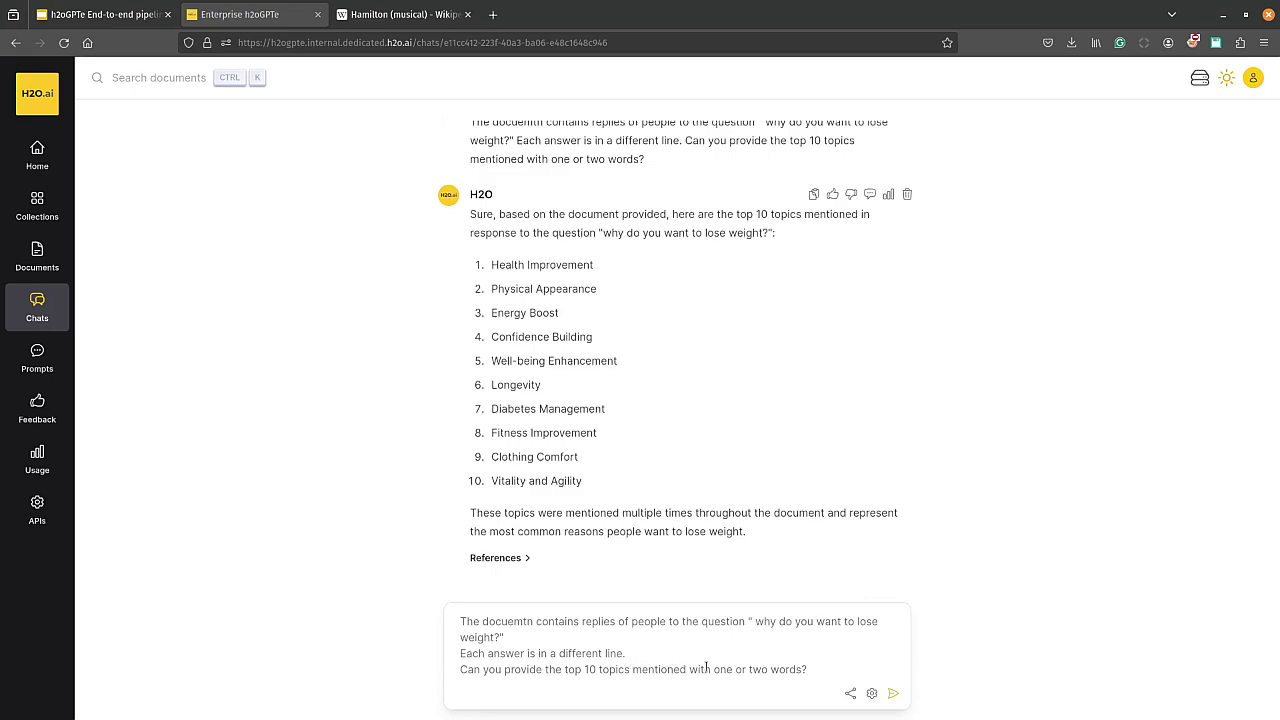
click(803, 669)
text(in a Python l)
text(ist)
key(Return)
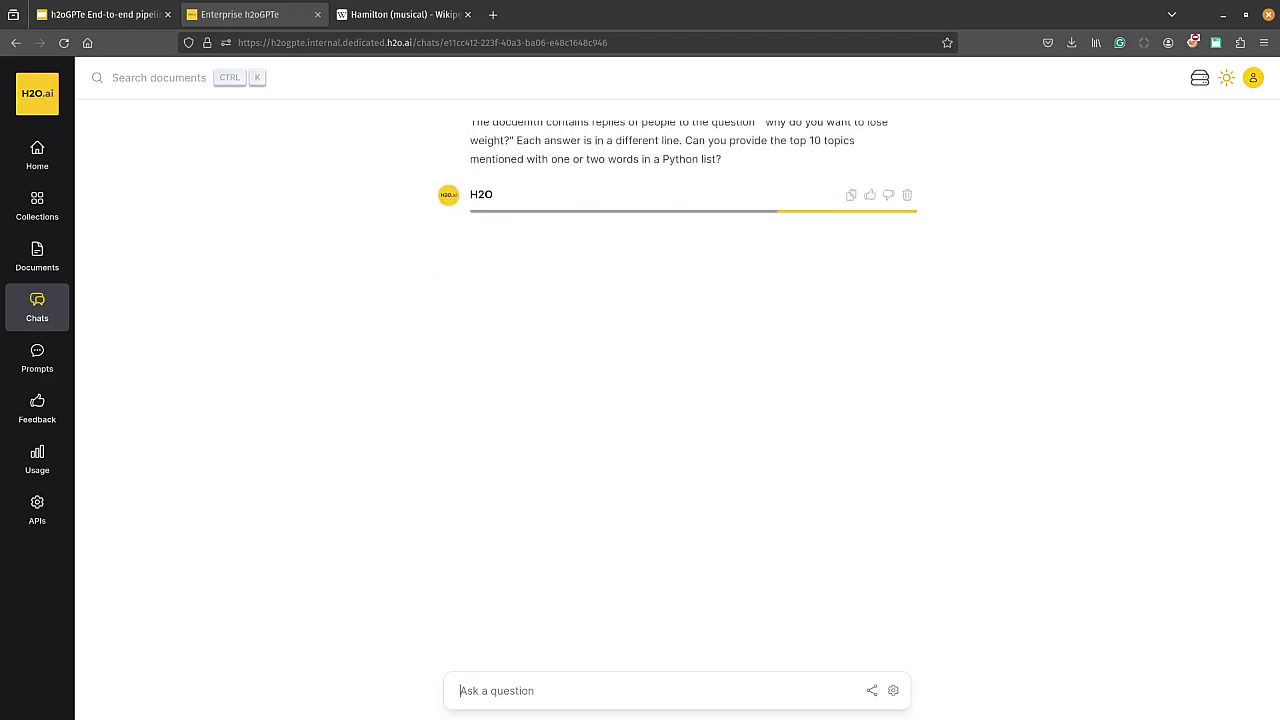